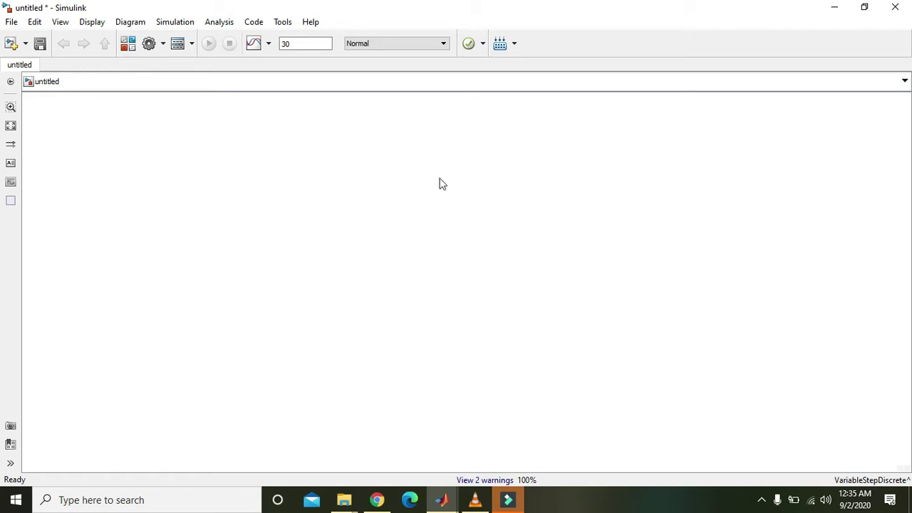
# Search the Library Browser for 'relay' and add the Simulink Relay block to the untitled model.
pyautogui.click(60, 22)
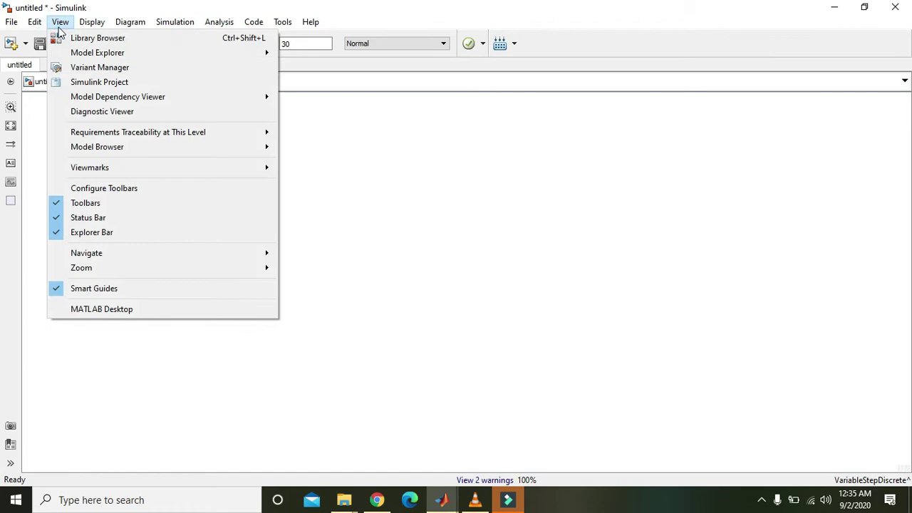
pyautogui.click(114, 39)
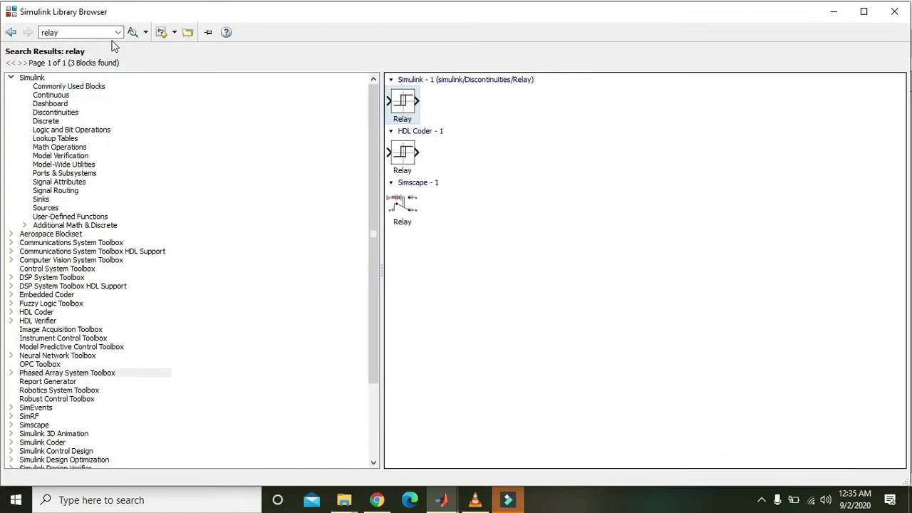
pyautogui.click(89, 32)
pyautogui.click(90, 33)
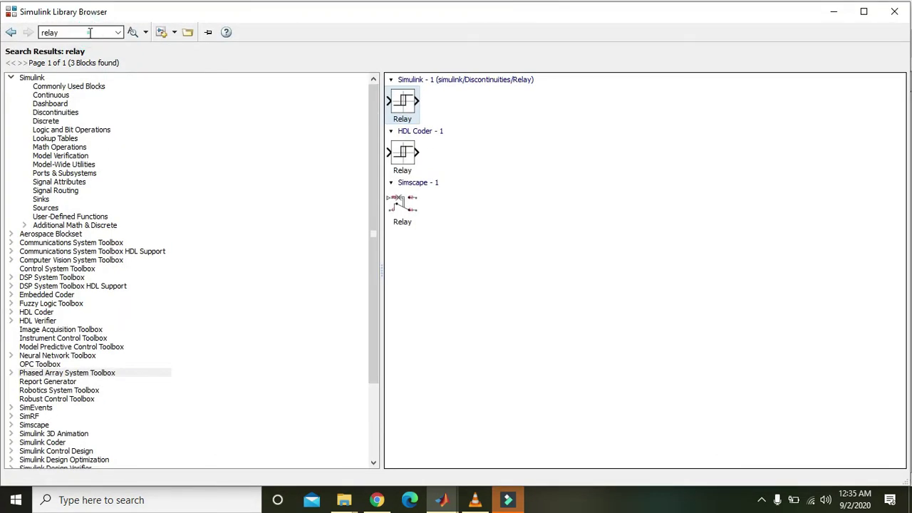
pyautogui.click(133, 34)
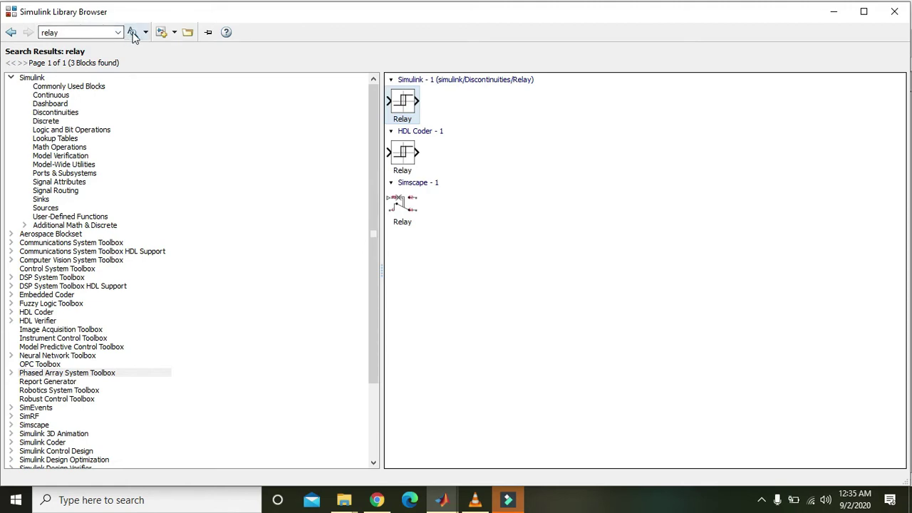
pyautogui.rightClick(409, 101)
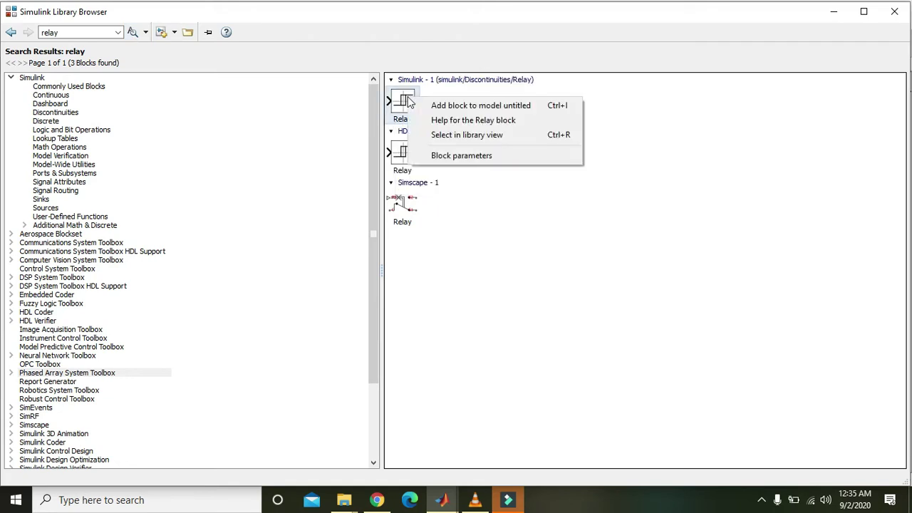
pyautogui.click(450, 106)
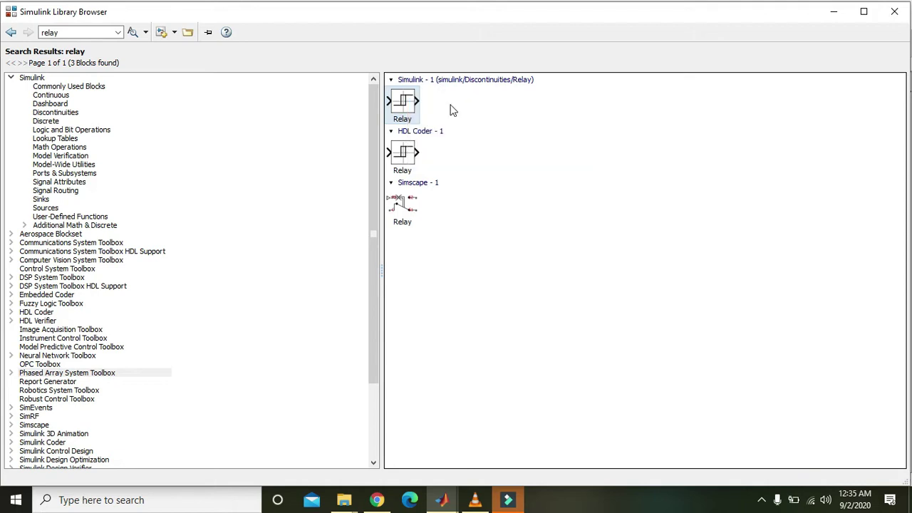
# Drag the Relay block slightly left toward centre, zoom the canvas to 200%, and select the Relay.
pyautogui.click(833, 12)
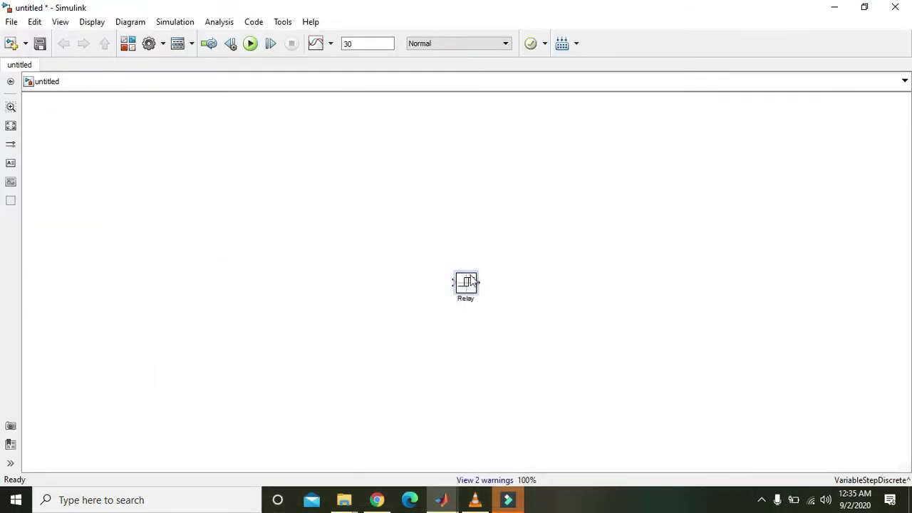
pyautogui.moveTo(465, 284); pyautogui.dragTo(428, 285)
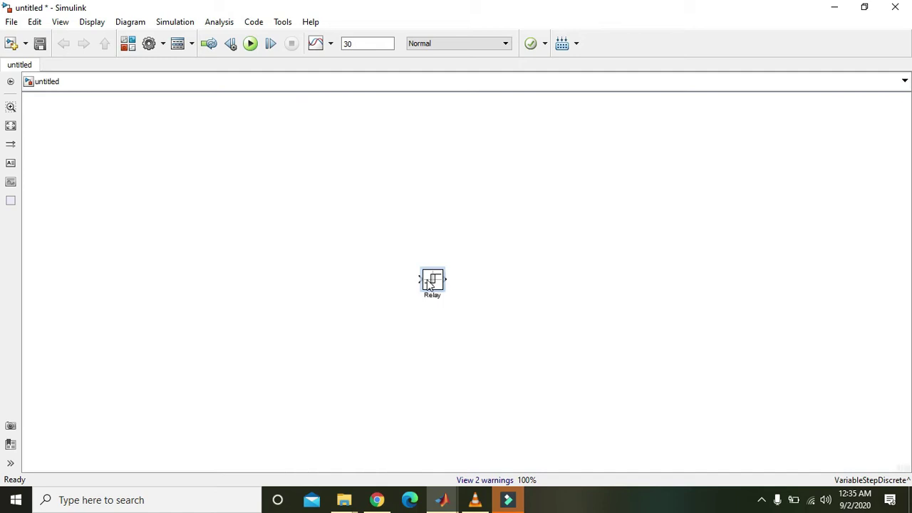
pyautogui.scroll(2, 428, 283)
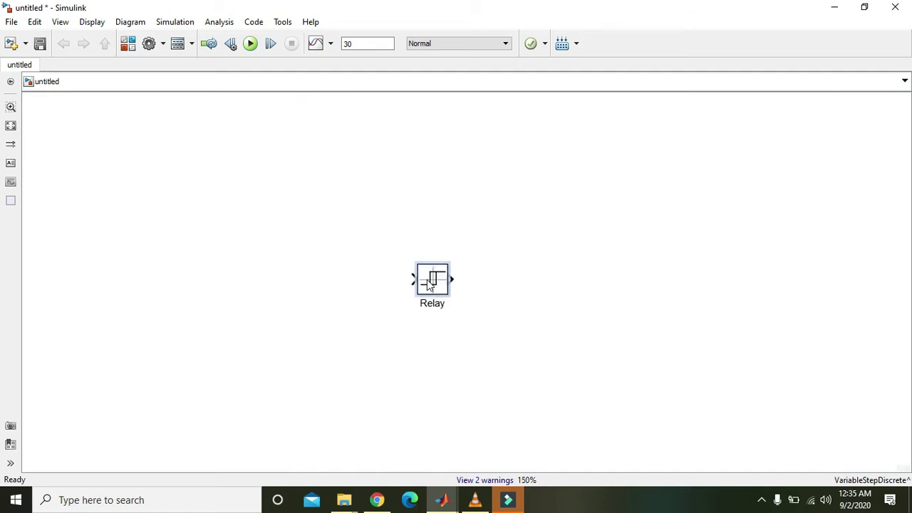
pyautogui.scroll(2, 428, 283)
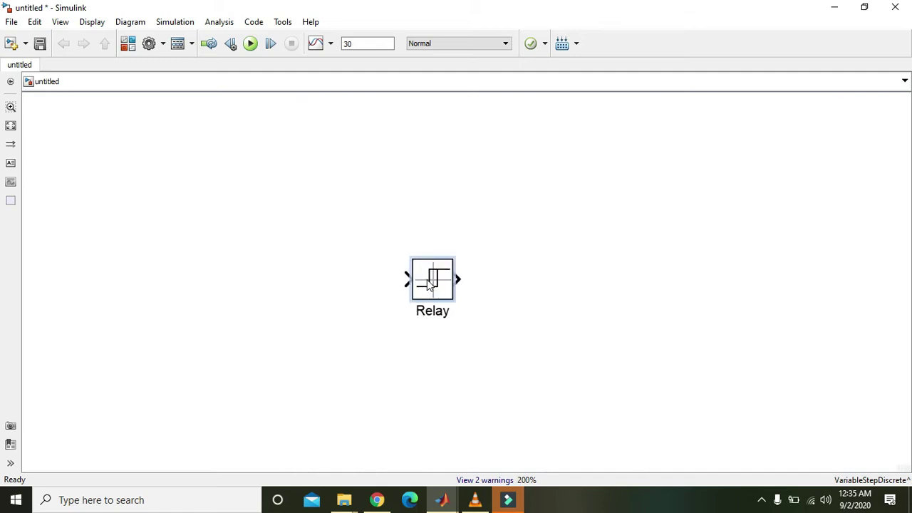
pyautogui.click(479, 265)
pyautogui.click(437, 279)
pyautogui.click(391, 225)
pyautogui.click(430, 272)
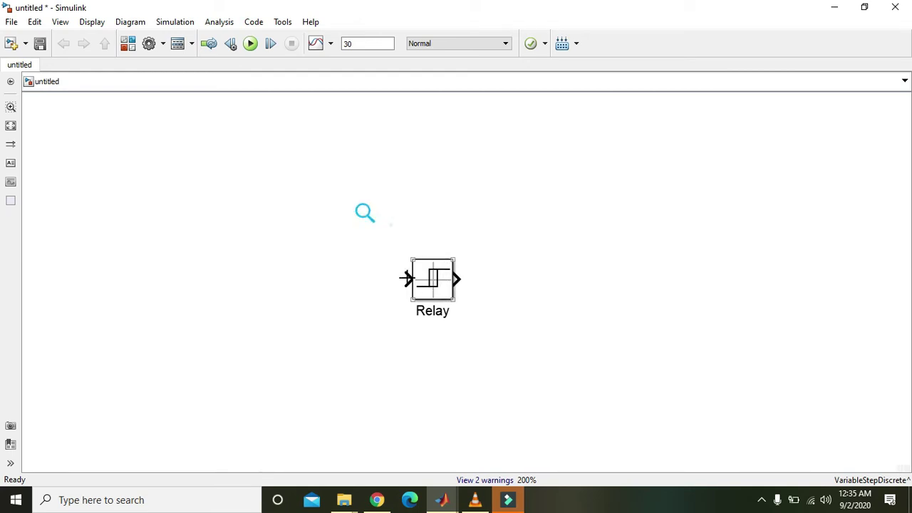
pyautogui.click(401, 295)
pyautogui.click(439, 284)
# Open the Relay block parameters, leaving Output when on at 1.
pyautogui.doubleClick(439, 283)
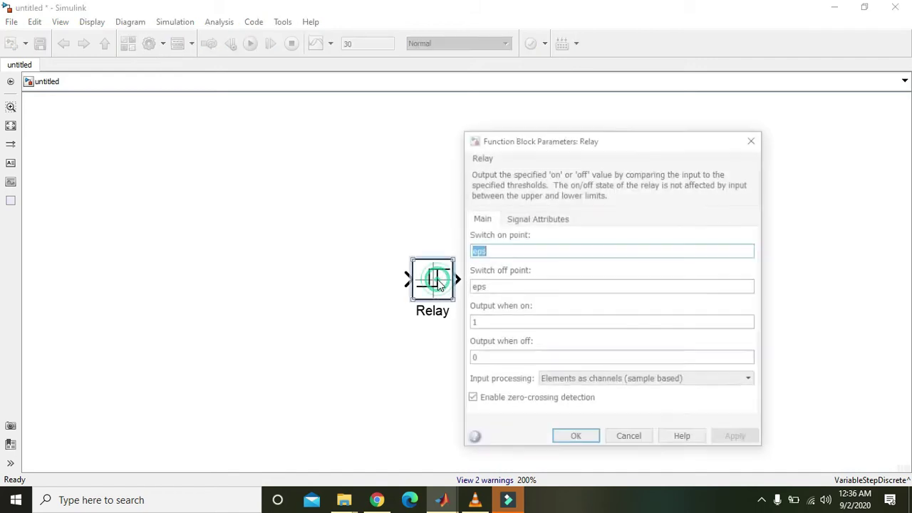
pyautogui.click(493, 325)
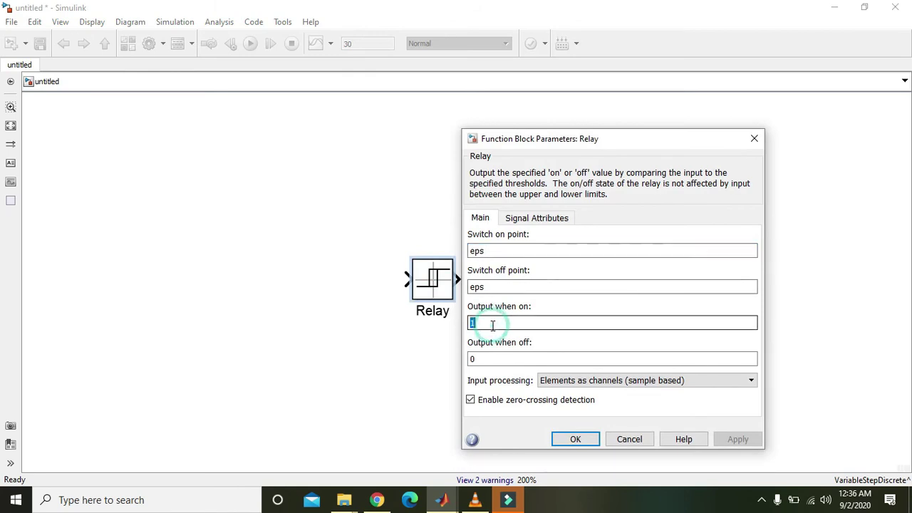
pyautogui.doubleClick(473, 323)
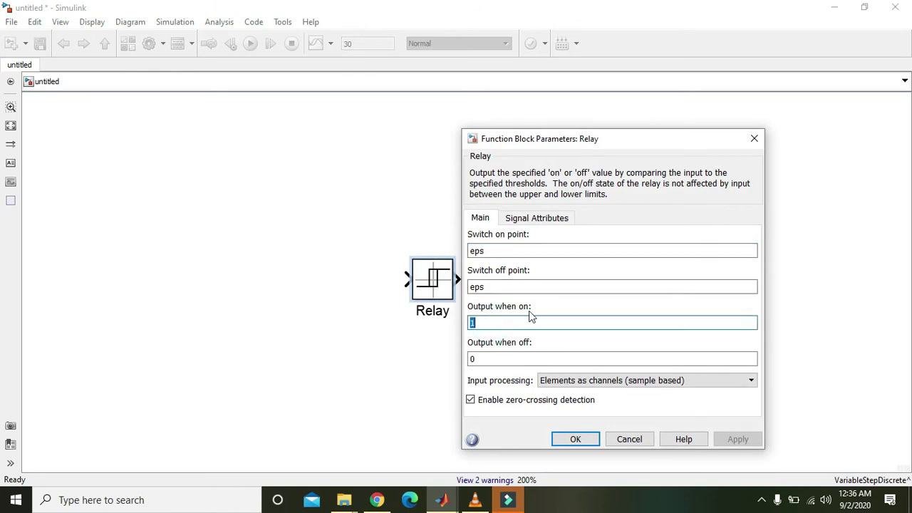
pyautogui.click(498, 320)
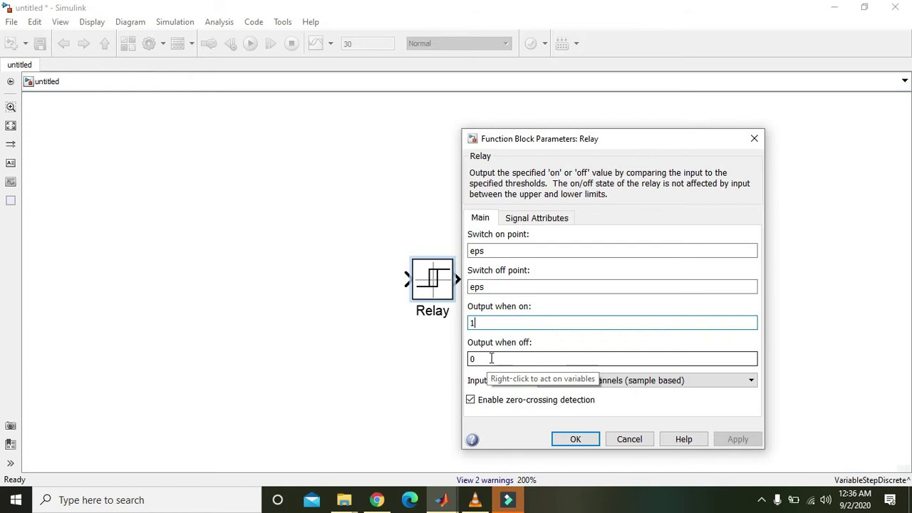
# Set the Relay's Switch on point to 2 and Switch off point to -2.
pyautogui.doubleClick(489, 251)
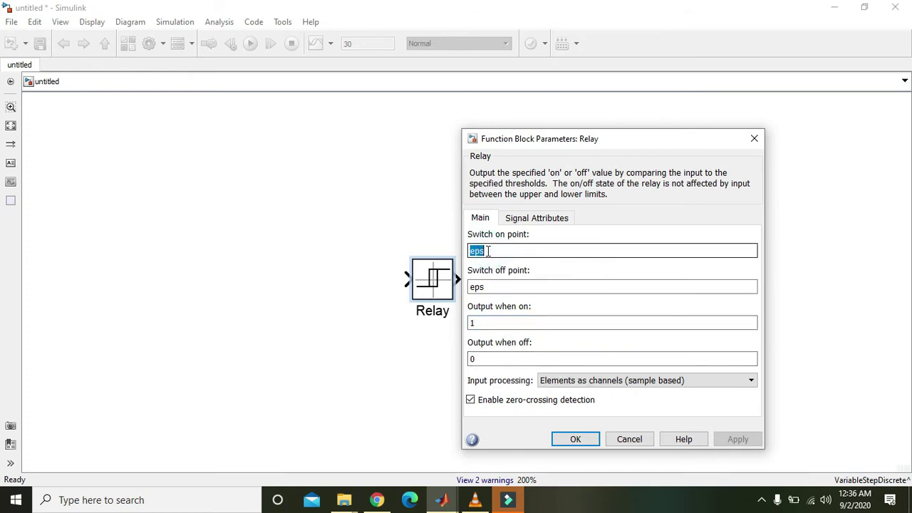
pyautogui.write('2')
pyautogui.doubleClick(489, 286)
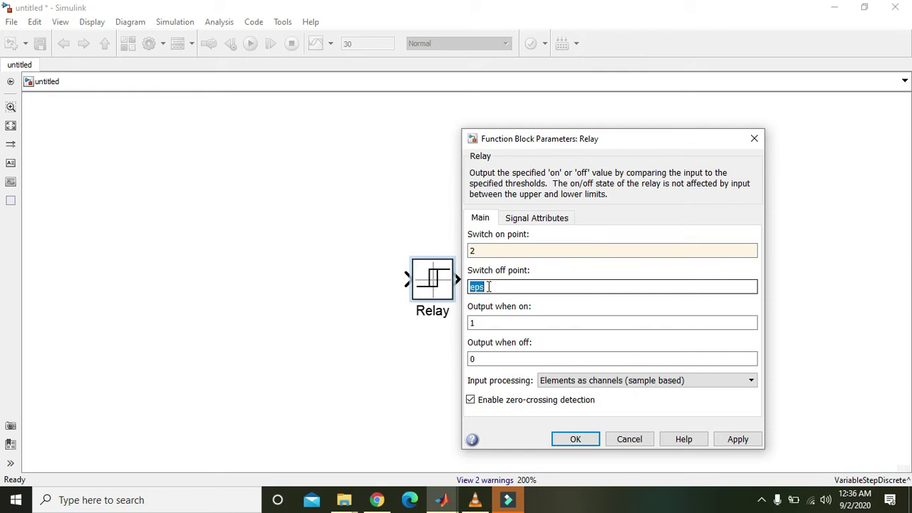
pyautogui.write('-2')
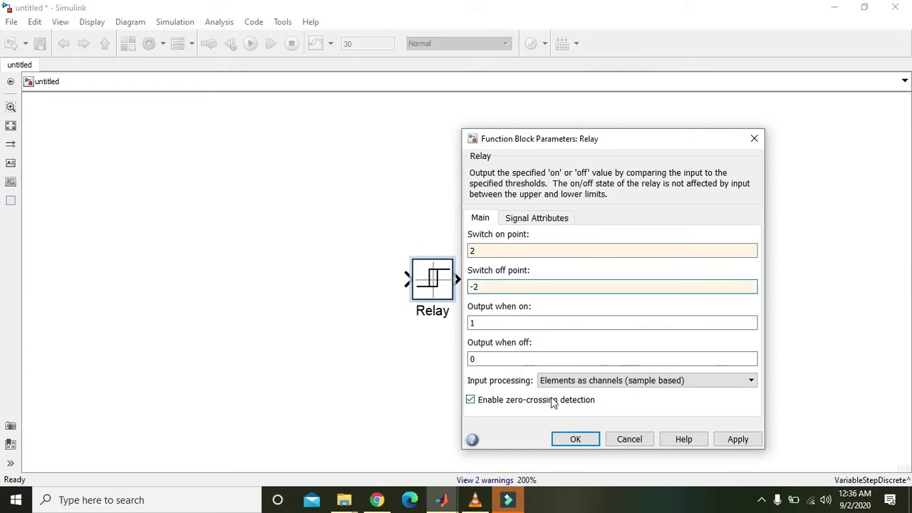
pyautogui.click(489, 250)
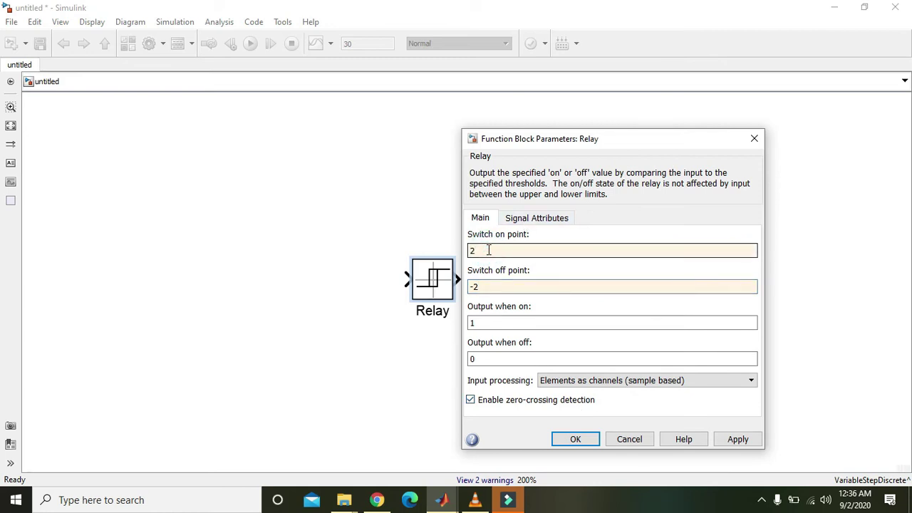
pyautogui.moveTo(482, 249); pyautogui.dragTo(466, 250)
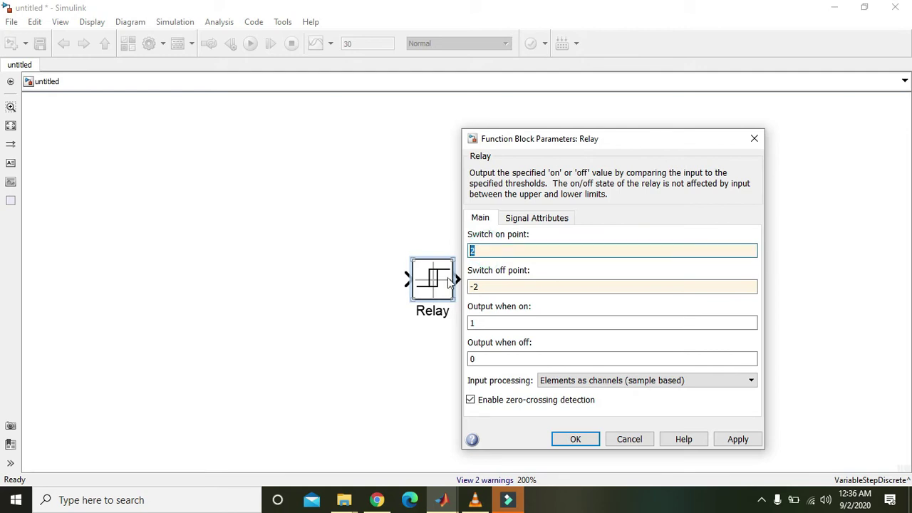
pyautogui.doubleClick(482, 285)
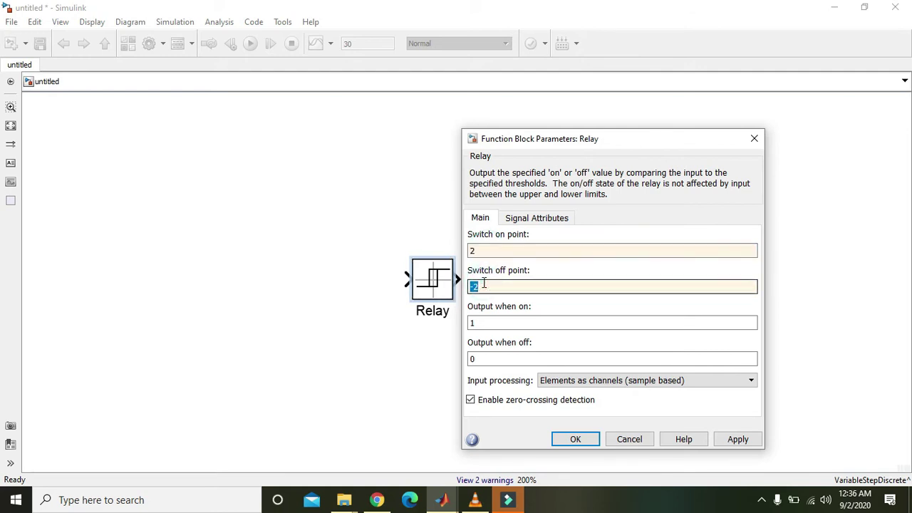
pyautogui.click(475, 285)
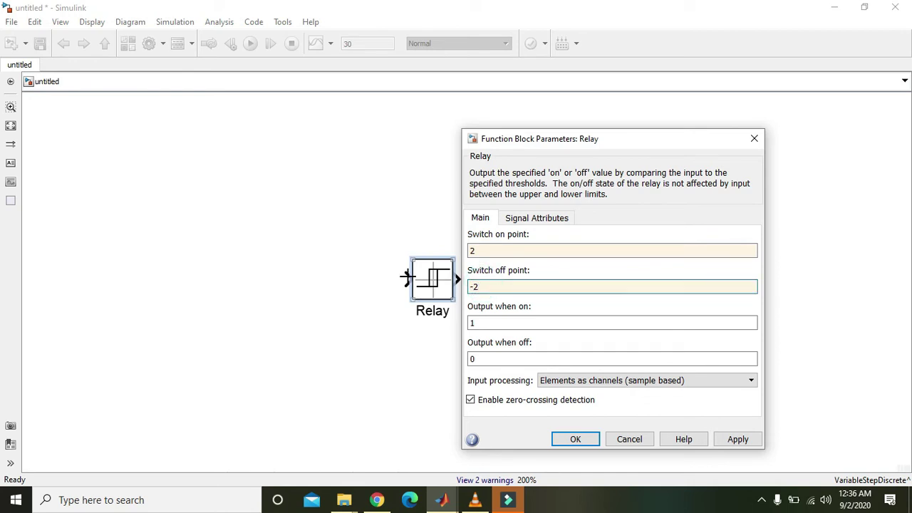
# Confirm the Relay thresholds, then search the library for 'constan' and add the Constant block.
pyautogui.click(574, 439)
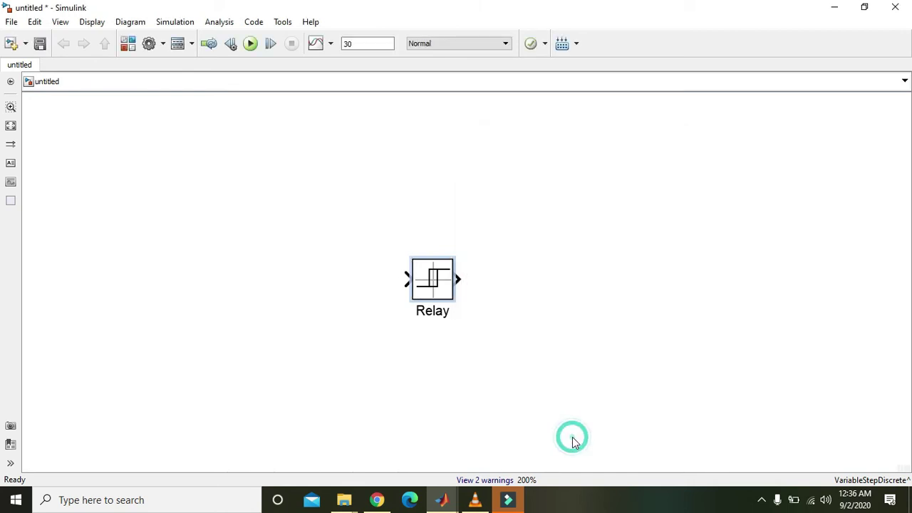
pyautogui.click(60, 21)
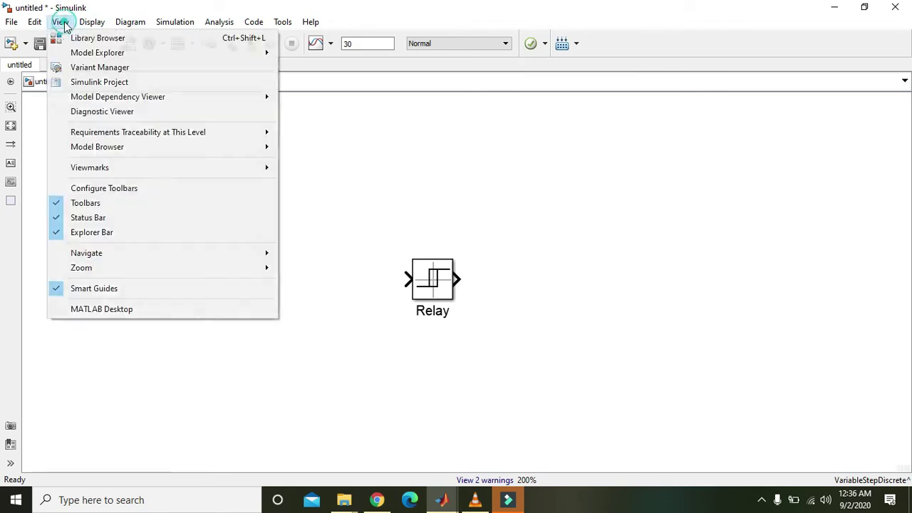
pyautogui.click(82, 34)
pyautogui.click(81, 32)
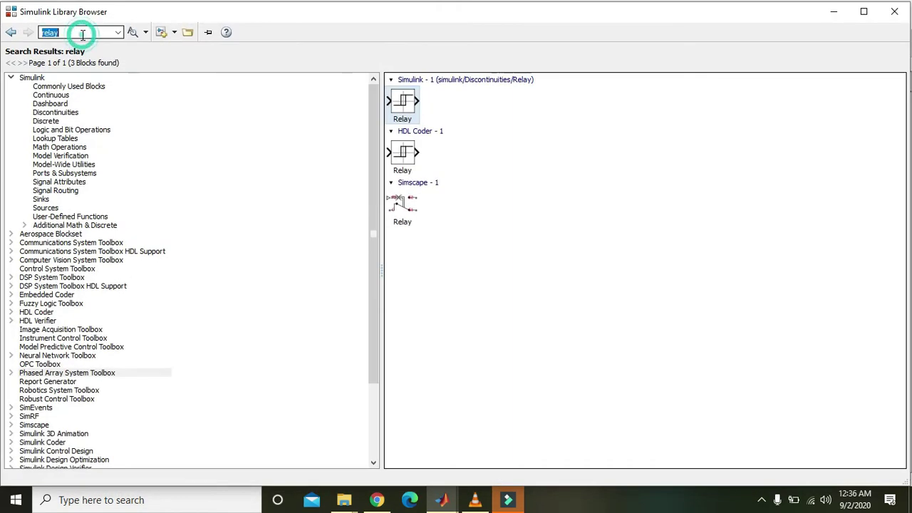
pyautogui.write('constant')
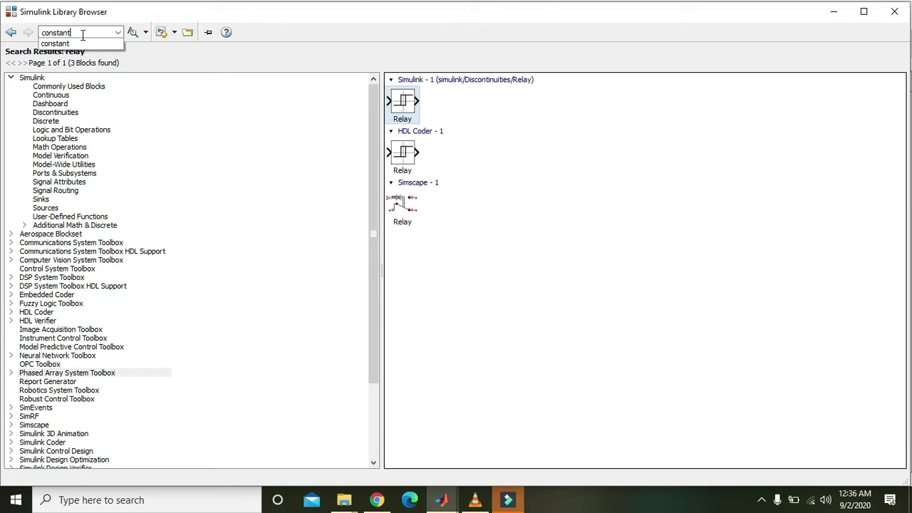
pyautogui.press('Return')
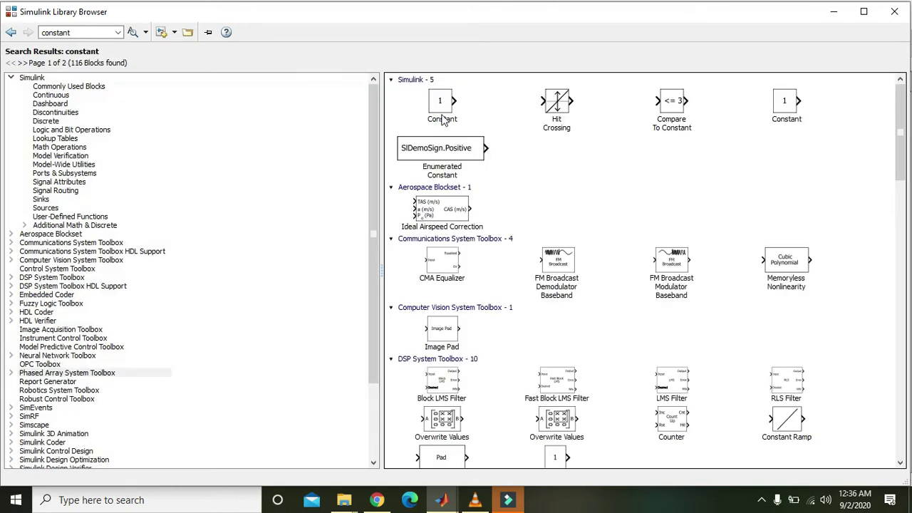
pyautogui.rightClick(439, 108)
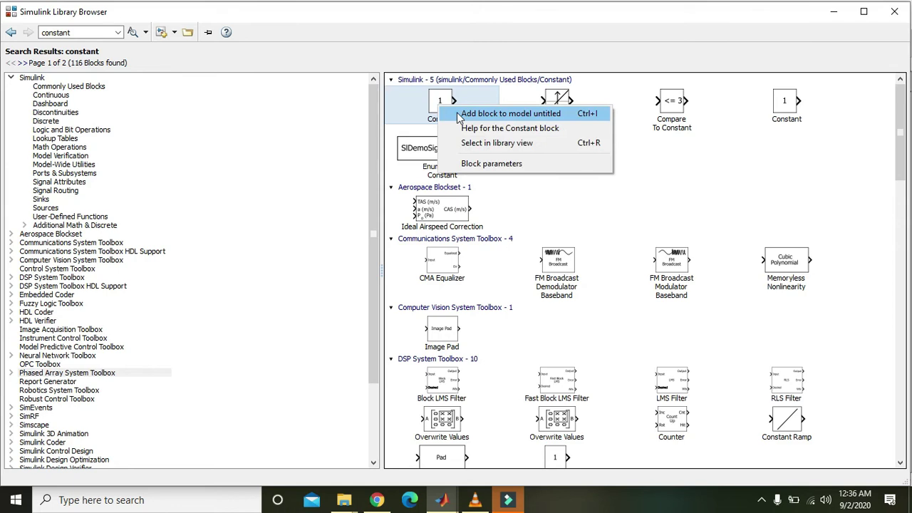
pyautogui.click(459, 114)
# Place the Constant block left of the Relay so it feeds the Relay's input.
pyautogui.click(832, 12)
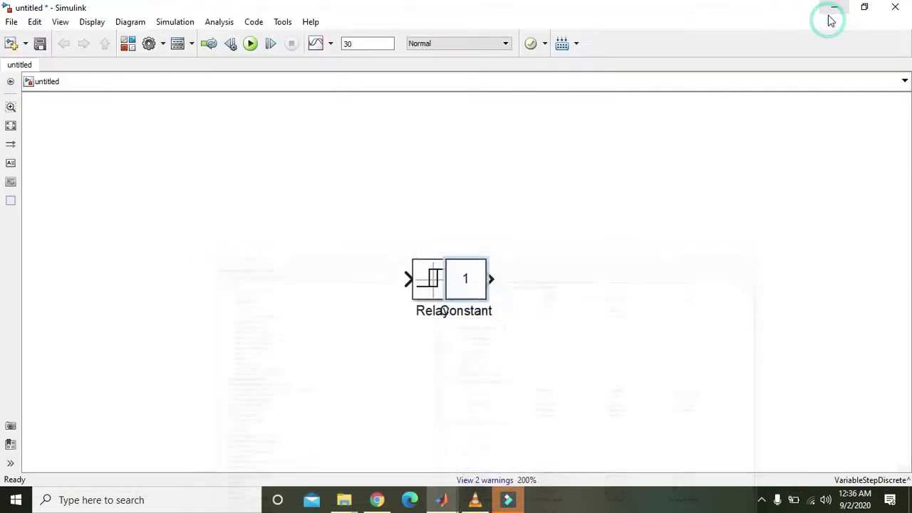
pyautogui.moveTo(470, 291)
pyautogui.mouseDown()
pyautogui.moveTo(303, 291)
pyautogui.moveTo(401, 294)
pyautogui.moveTo(406, 280)
pyautogui.mouseUp()
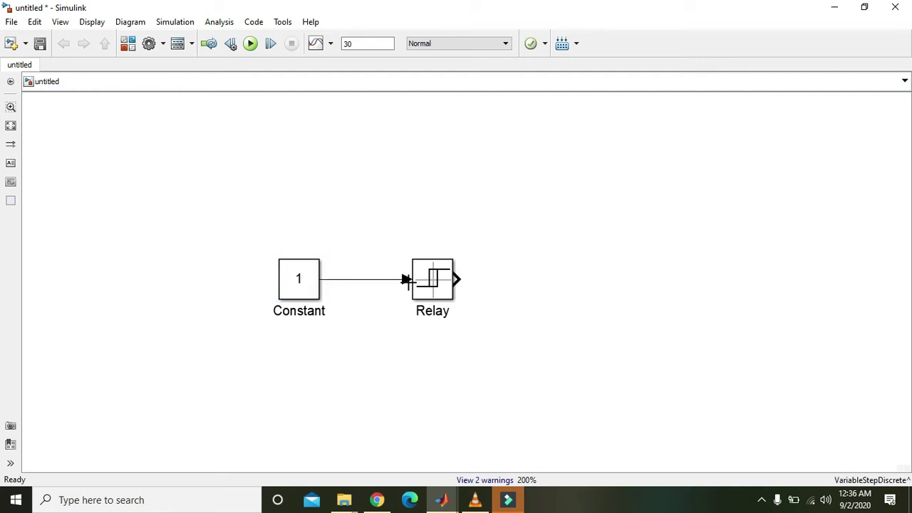
pyautogui.click(348, 206)
pyautogui.click(59, 21)
pyautogui.click(84, 40)
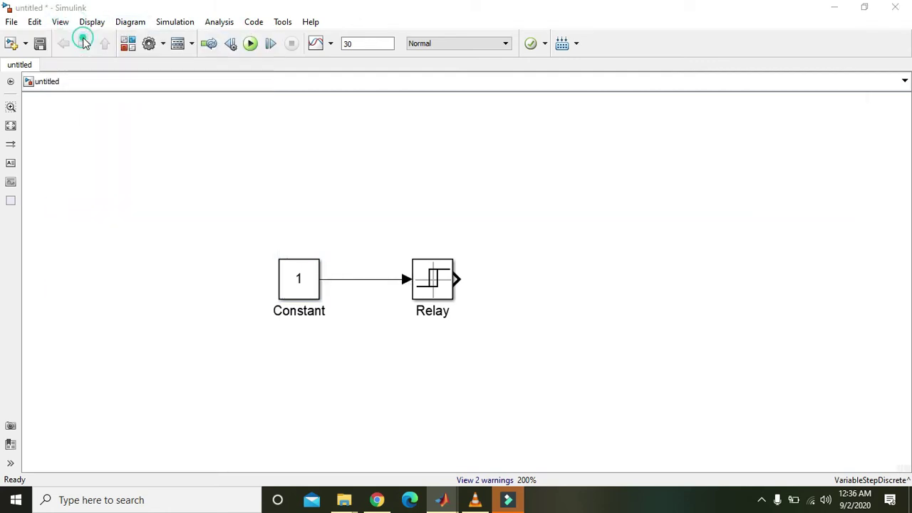
# Search the library for 'display' and add the Display block to the untitled model.
pyautogui.doubleClick(83, 33)
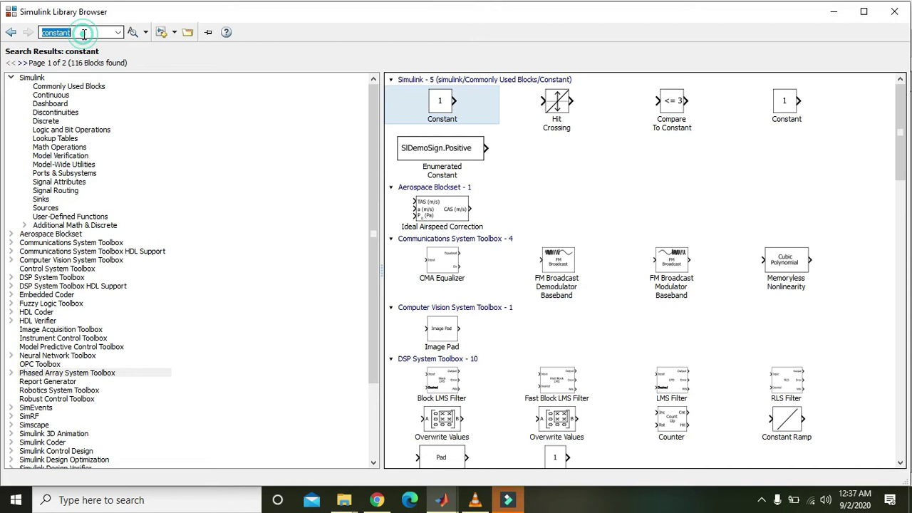
pyautogui.write('display')
pyautogui.press('Return')
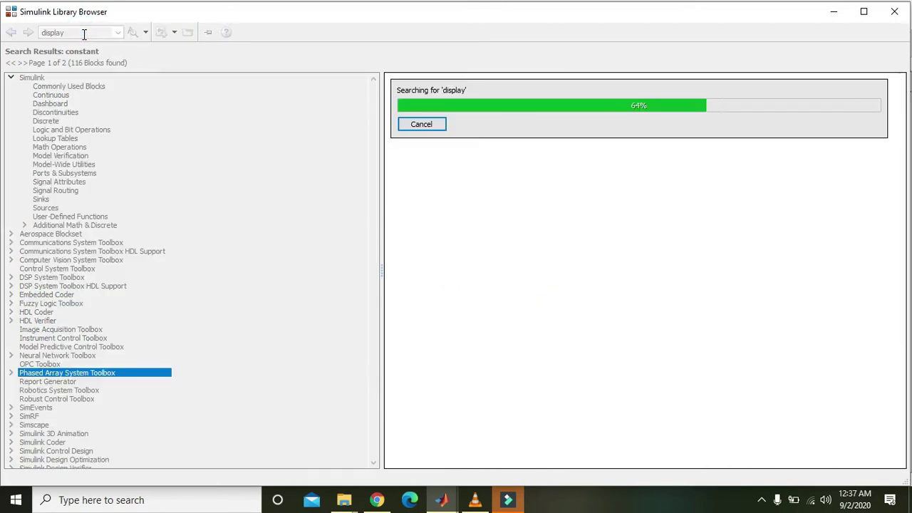
pyautogui.click(830, 107)
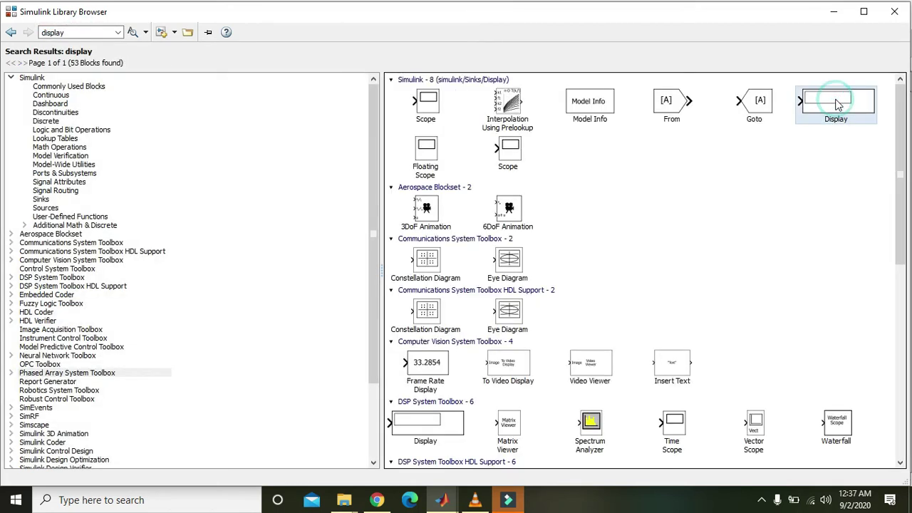
pyautogui.rightClick(836, 107)
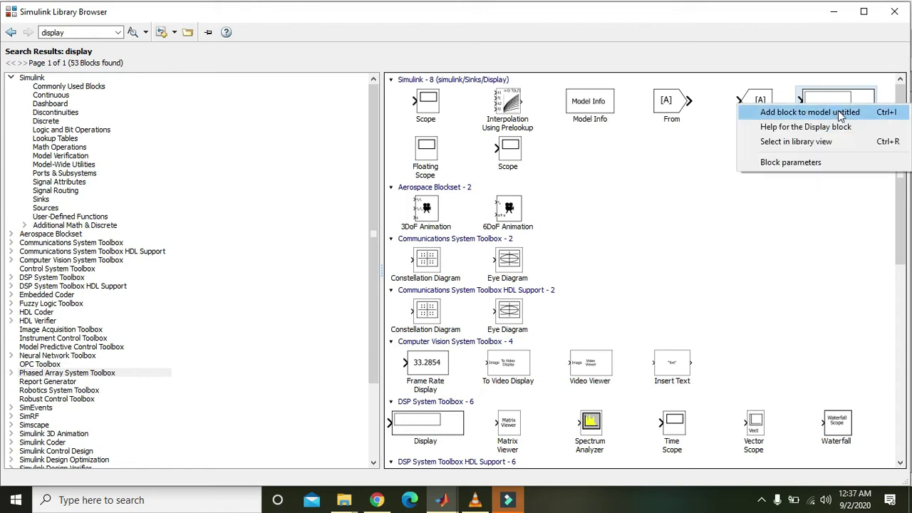
pyautogui.click(841, 114)
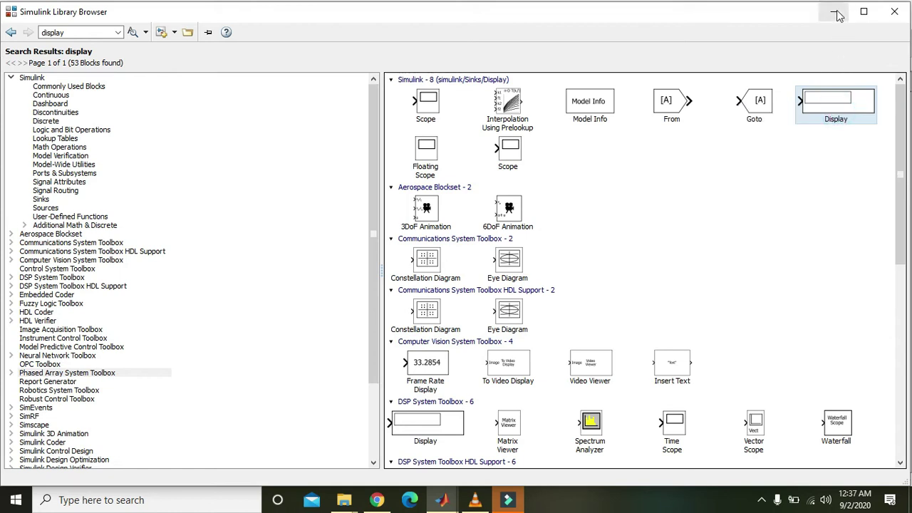
pyautogui.click(837, 12)
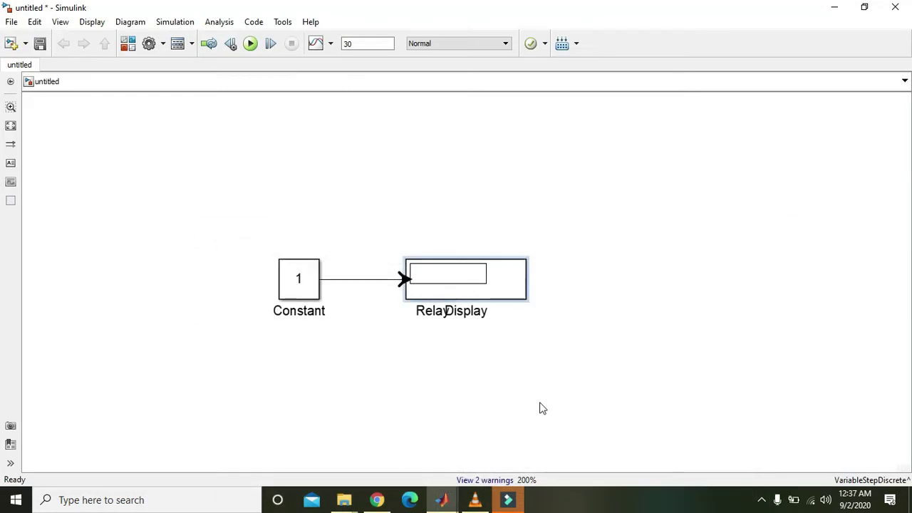
# Move the Display block clear of the Relay and wire the Relay output to its input.
pyautogui.click(411, 281)
pyautogui.moveTo(443, 279)
pyautogui.mouseDown()
pyautogui.moveTo(635, 291)
pyautogui.moveTo(615, 281)
pyautogui.moveTo(458, 280)
pyautogui.mouseUp()
pyautogui.click(416, 222)
pyautogui.click(582, 229)
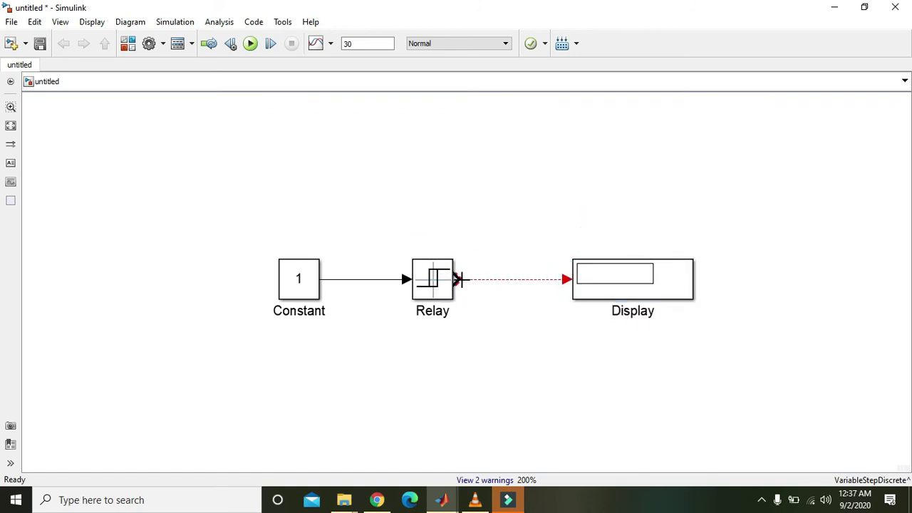
pyautogui.click(626, 277)
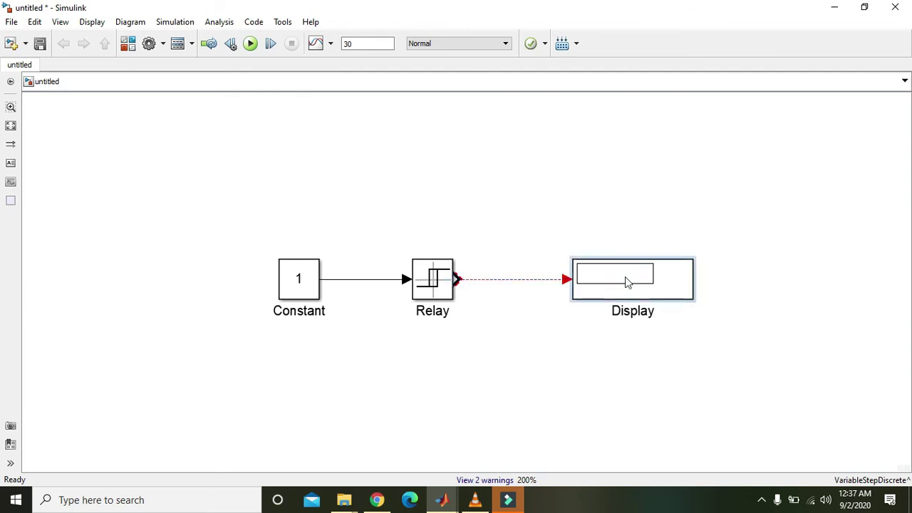
pyautogui.moveTo(629, 287); pyautogui.dragTo(758, 229)
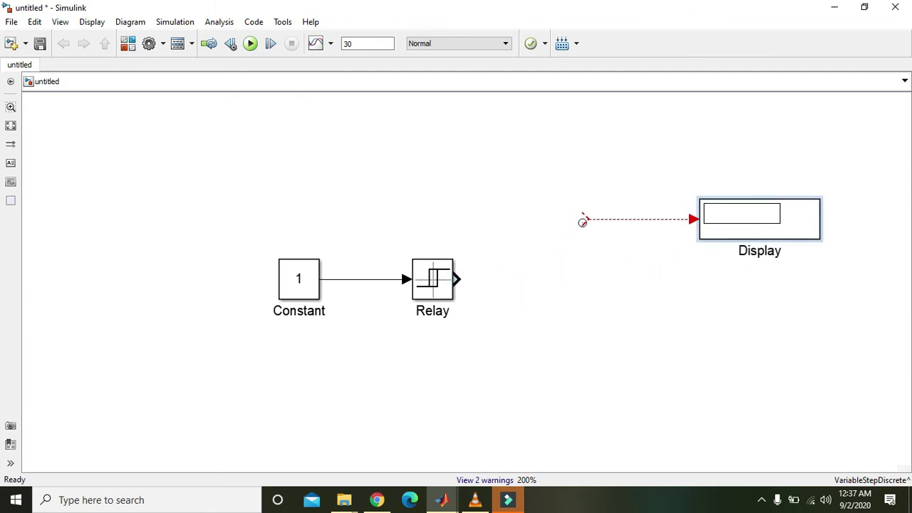
pyautogui.moveTo(583, 222); pyautogui.dragTo(456, 278)
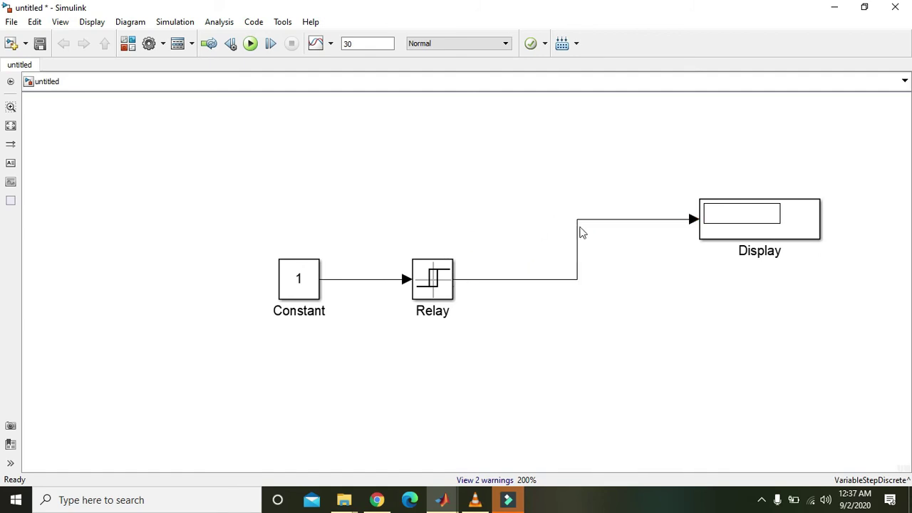
# Shift the Display block up and left, and move the Constant and Relay blocks lower.
pyautogui.moveTo(710, 213); pyautogui.dragTo(660, 177)
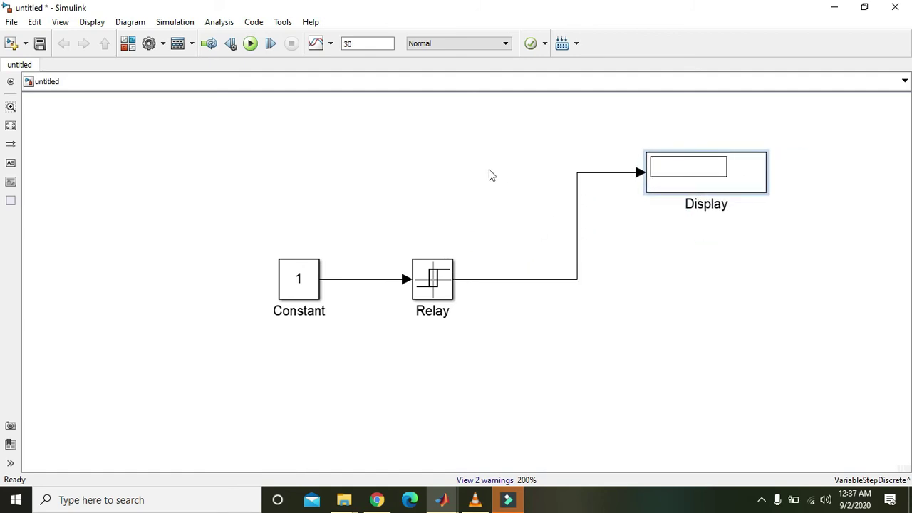
pyautogui.moveTo(277, 226); pyautogui.dragTo(474, 371)
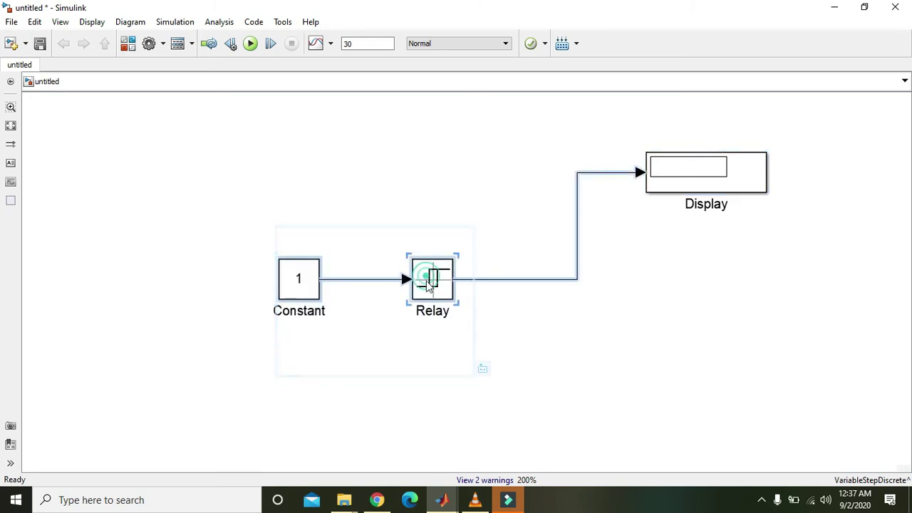
pyautogui.moveTo(428, 279); pyautogui.dragTo(424, 325)
# Run the simulation with the constant at 1, confirming the Display reads 0, then select Constant.
pyautogui.click(417, 221)
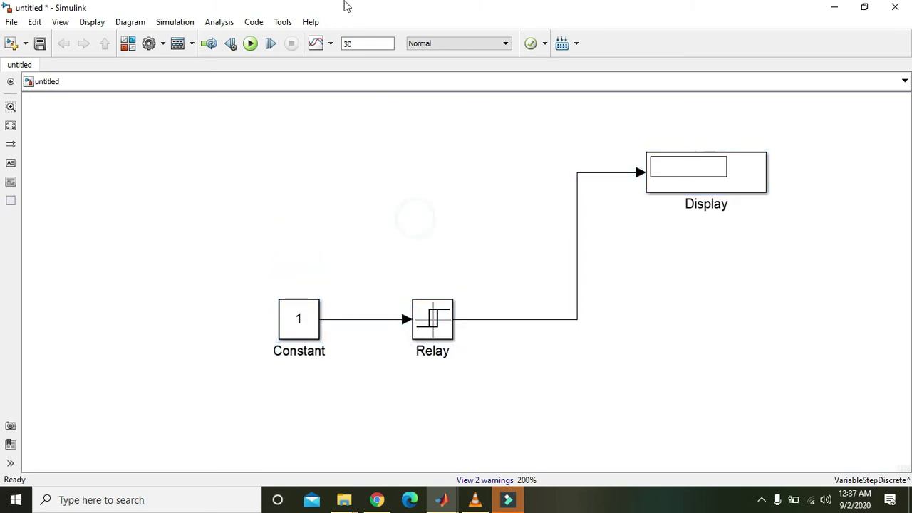
pyautogui.click(252, 44)
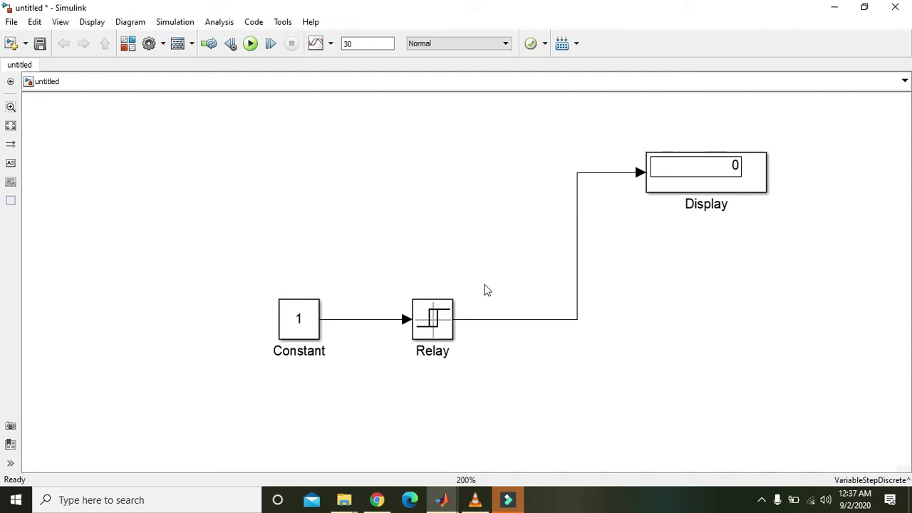
pyautogui.click(439, 332)
pyautogui.click(462, 323)
pyautogui.click(310, 332)
# Change the Constant value to 3 and rerun so the Display shows 1, then nudge Display right.
pyautogui.doubleClick(302, 325)
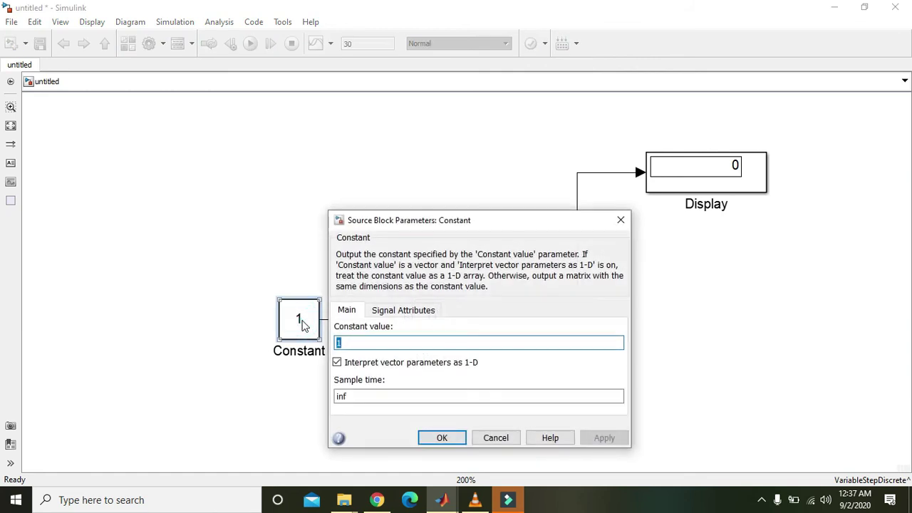
pyautogui.write('3')
pyautogui.click(442, 438)
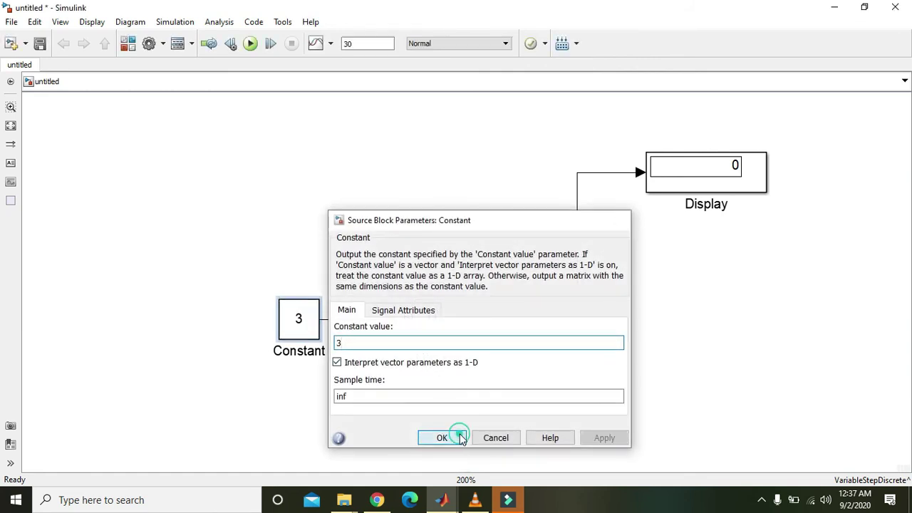
pyautogui.click(250, 43)
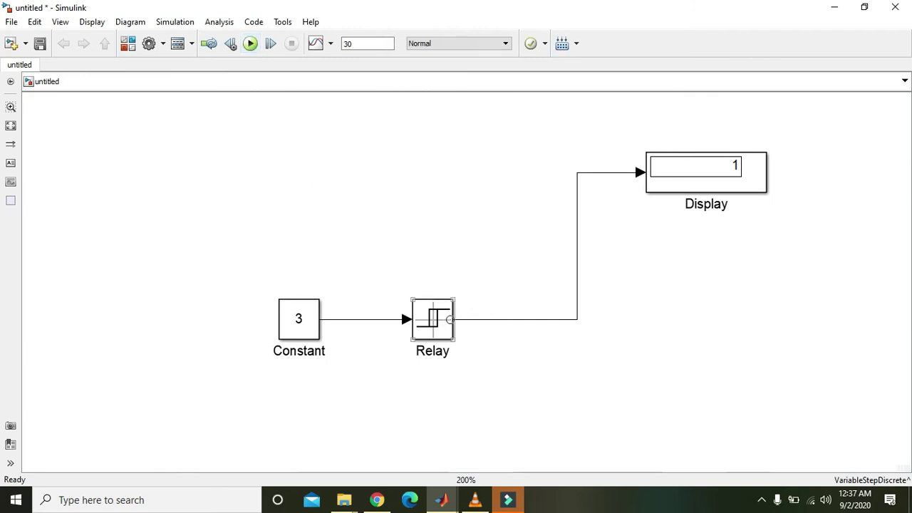
pyautogui.click(748, 172)
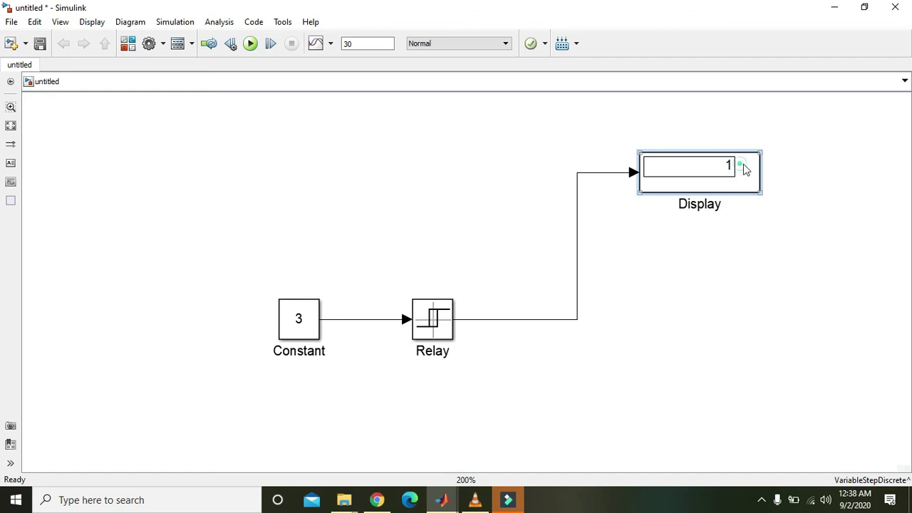
pyautogui.moveTo(745, 169); pyautogui.dragTo(760, 176)
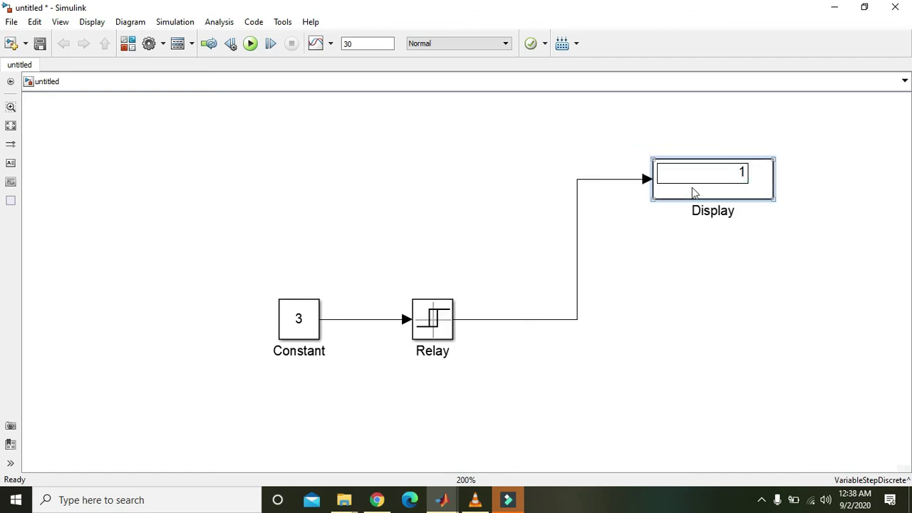
# Replace the Constant value with -1 and rerun, so the Display reads 0.
pyautogui.doubleClick(302, 318)
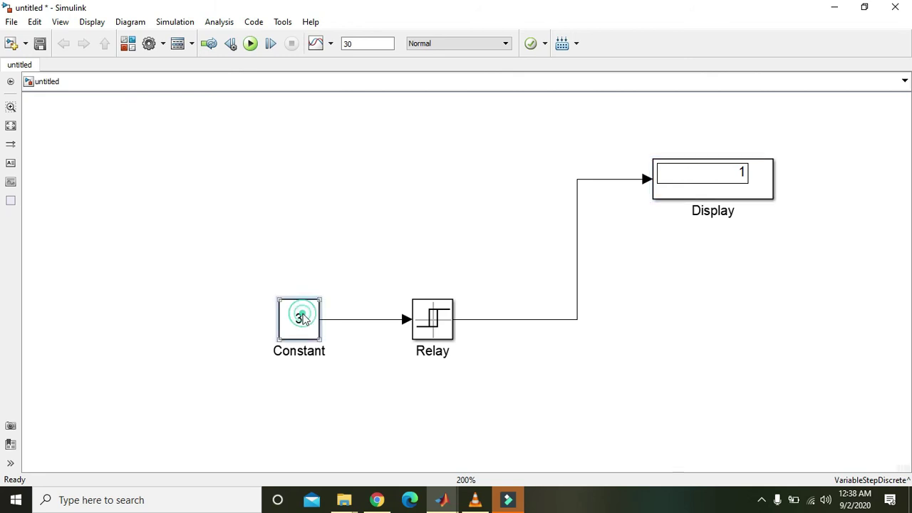
pyautogui.doubleClick(339, 339)
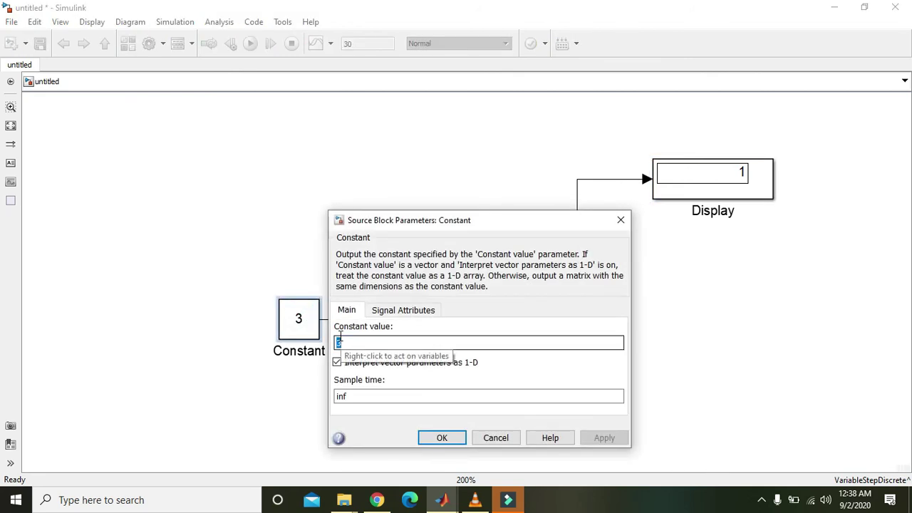
pyautogui.write('-1')
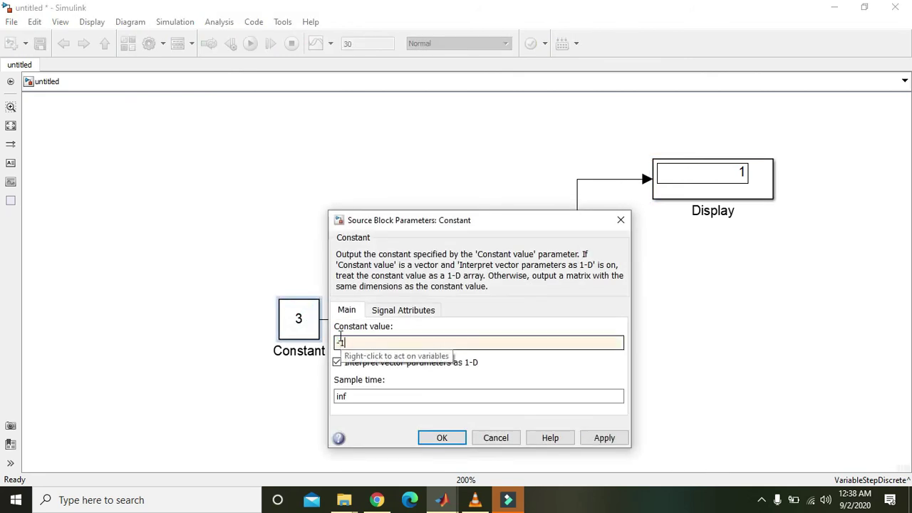
pyautogui.click(442, 438)
pyautogui.click(250, 45)
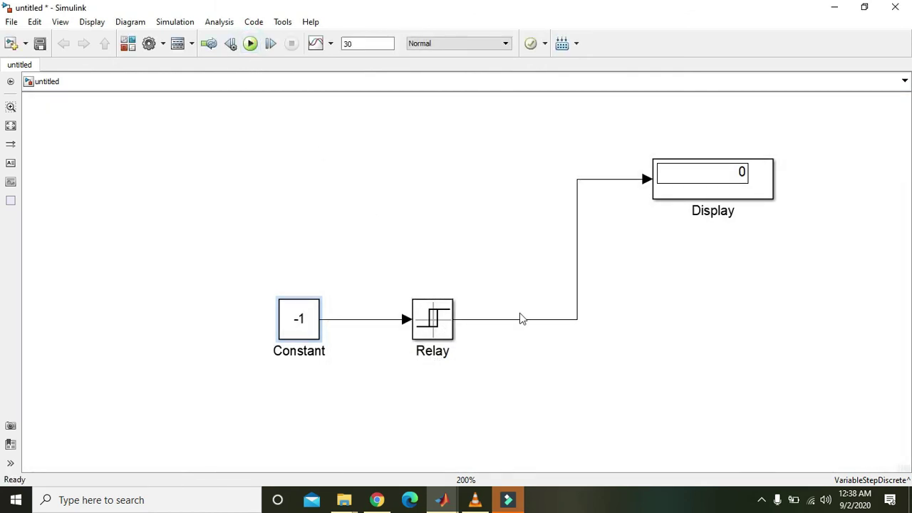
# Select the Relay-to-Display signal line and drag its vertical section slightly left.
pyautogui.click(714, 187)
pyautogui.click(645, 224)
pyautogui.click(575, 227)
pyautogui.moveTo(576, 227); pyautogui.dragTo(545, 232)
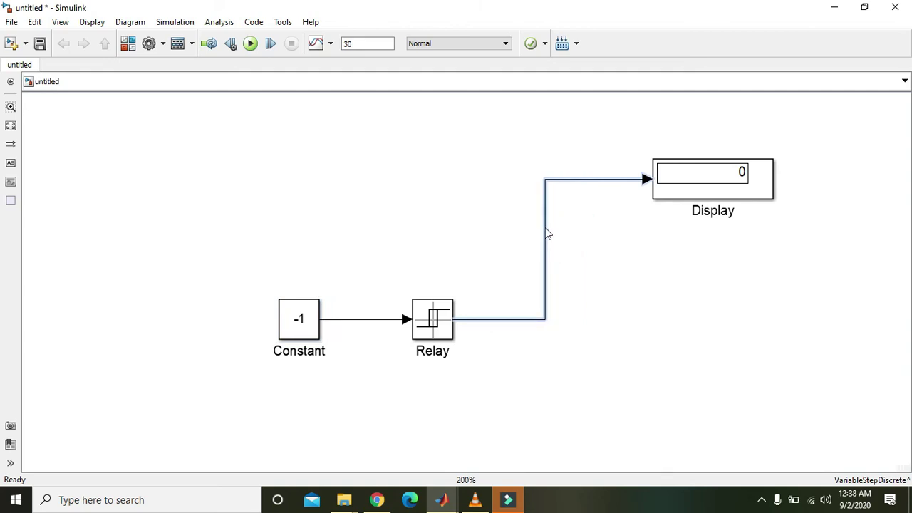